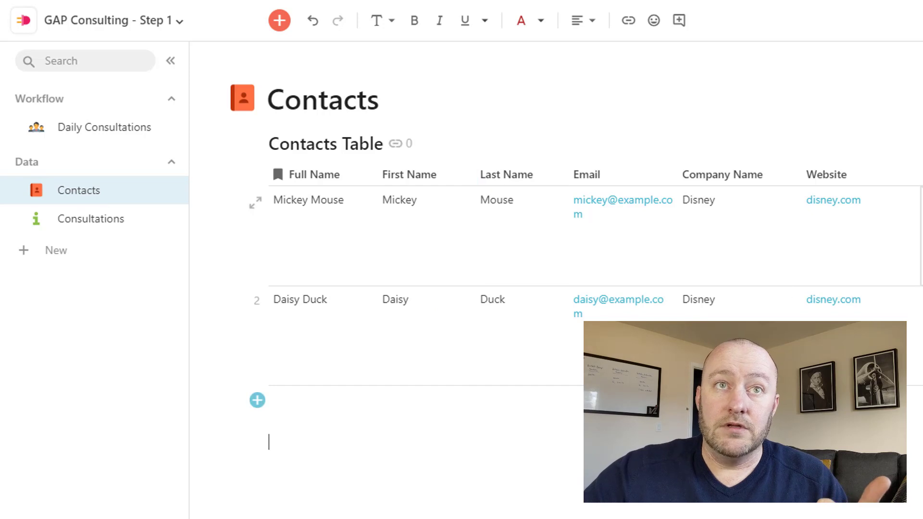
# Step: Review the first contact's Full Name and Phone Number cells, scrolling through the remaining Contacts Table columns
pyautogui.click(319, 237)
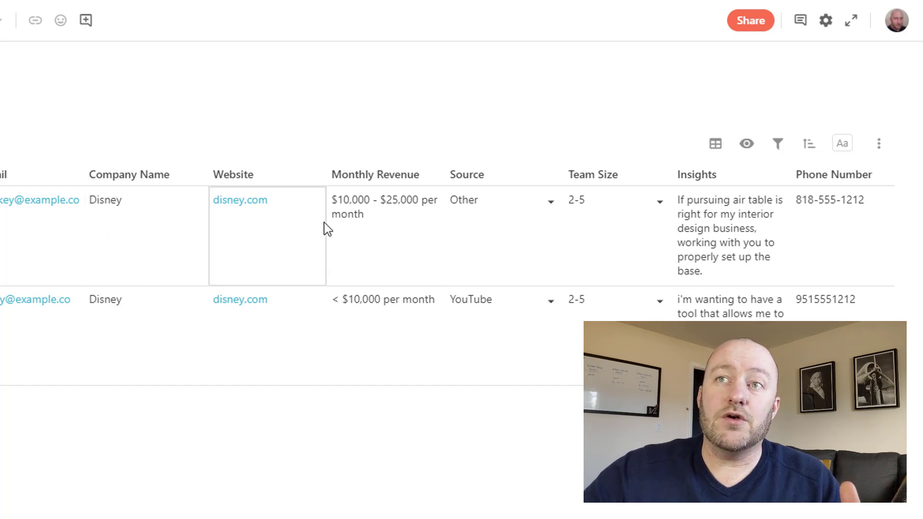
pyautogui.click(812, 256)
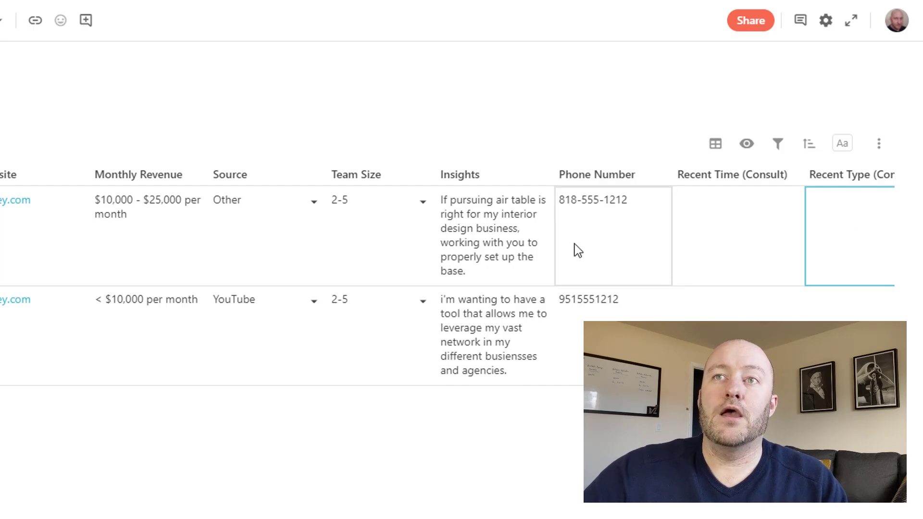
pyautogui.hscroll(-5, 447, 235)
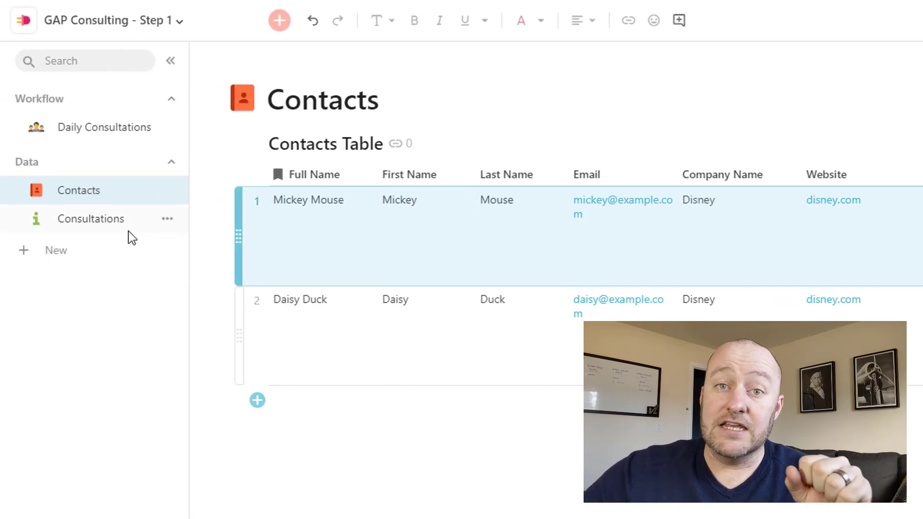
pyautogui.click(109, 222)
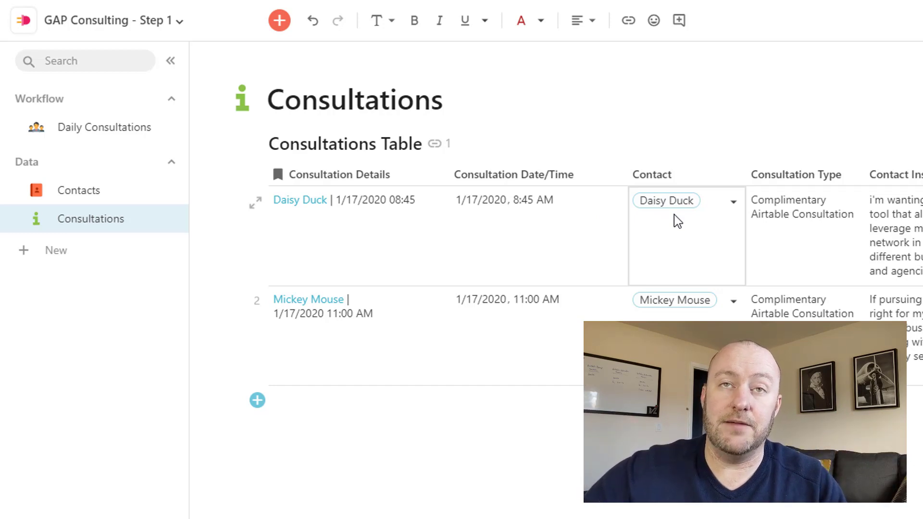
pyautogui.click(735, 203)
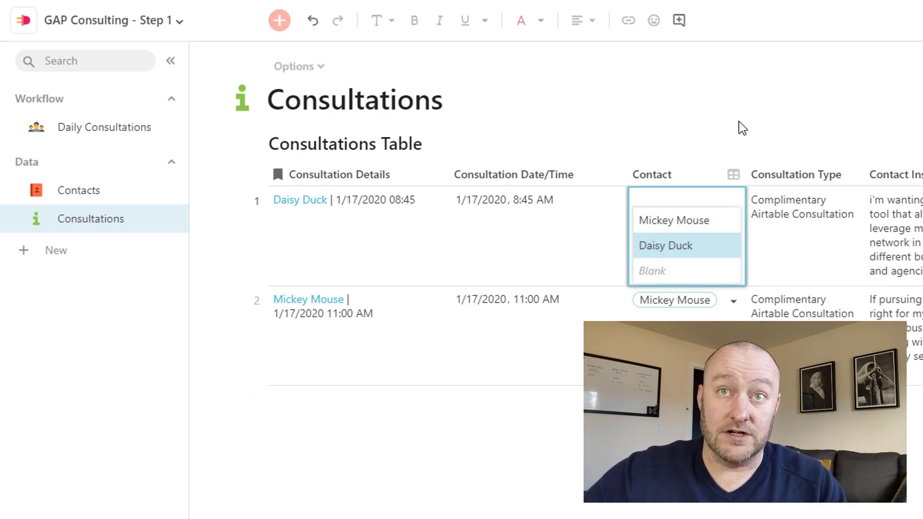
pyautogui.click(787, 123)
pyautogui.click(825, 220)
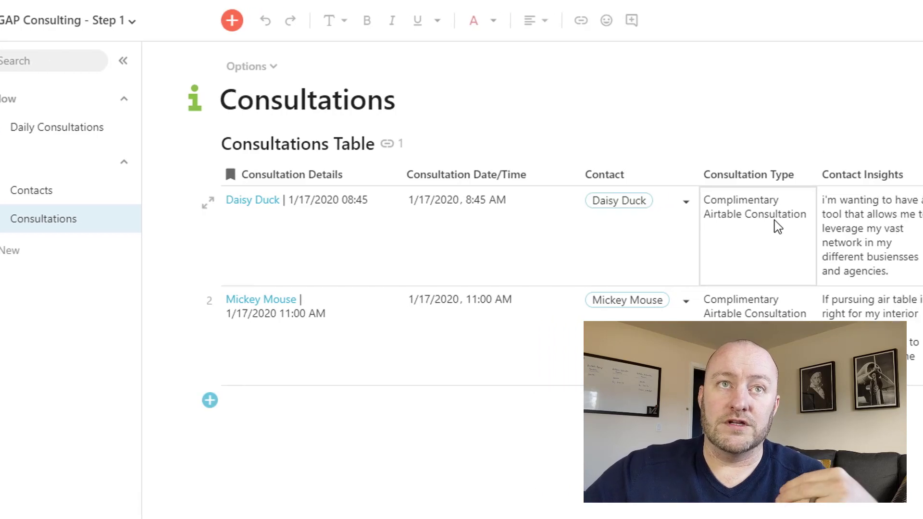
pyautogui.click(313, 221)
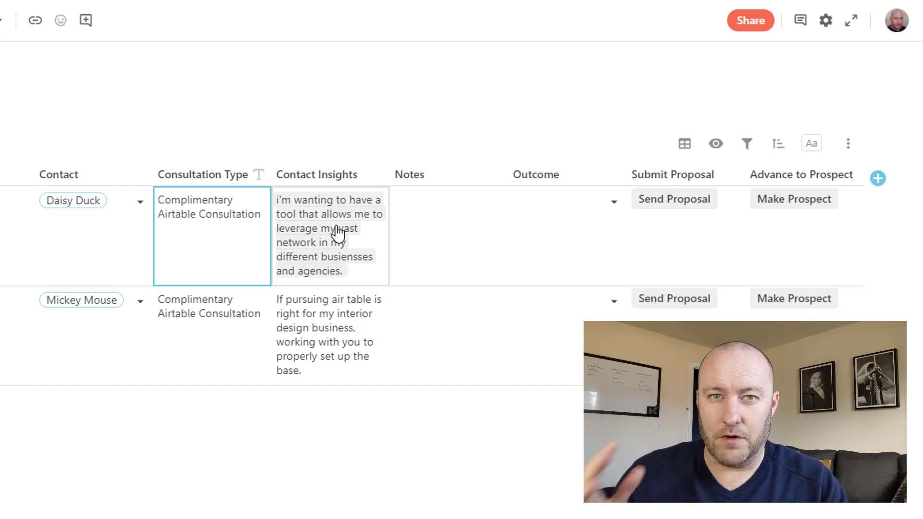
# Step: Open the second consultation's Outcome select list showing Good Fit, Bad Fit and No Show choices
pyautogui.click(424, 230)
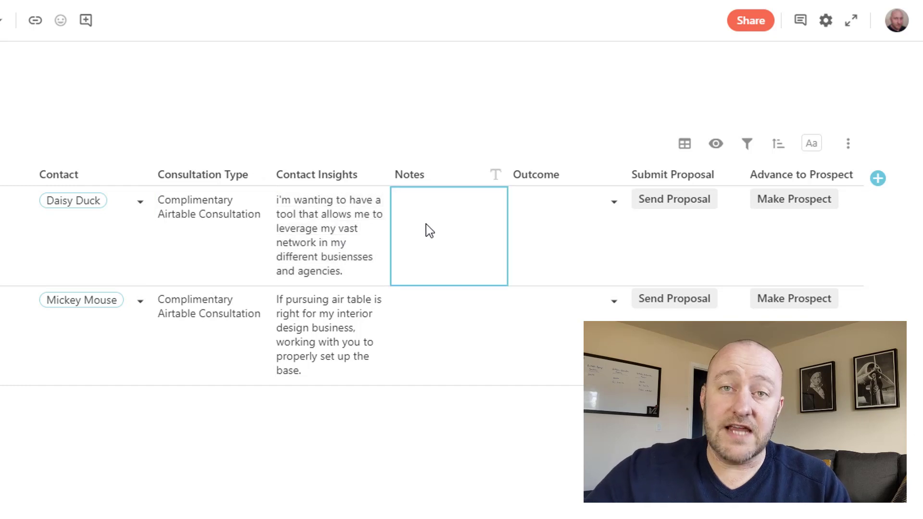
pyautogui.click(597, 212)
pyautogui.click(613, 209)
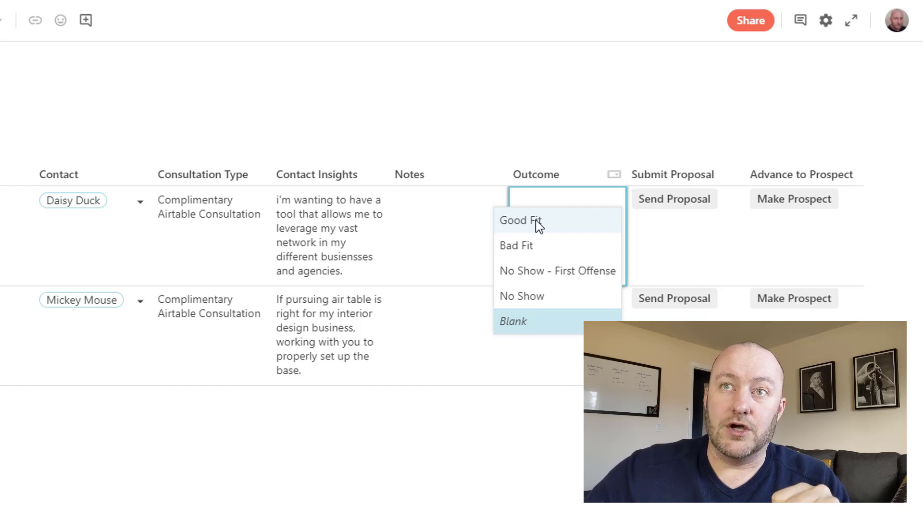
# Step: Set the consultation's Outcome to Good Fit so Send Proposal and Make Prospect turn green
pyautogui.click(536, 220)
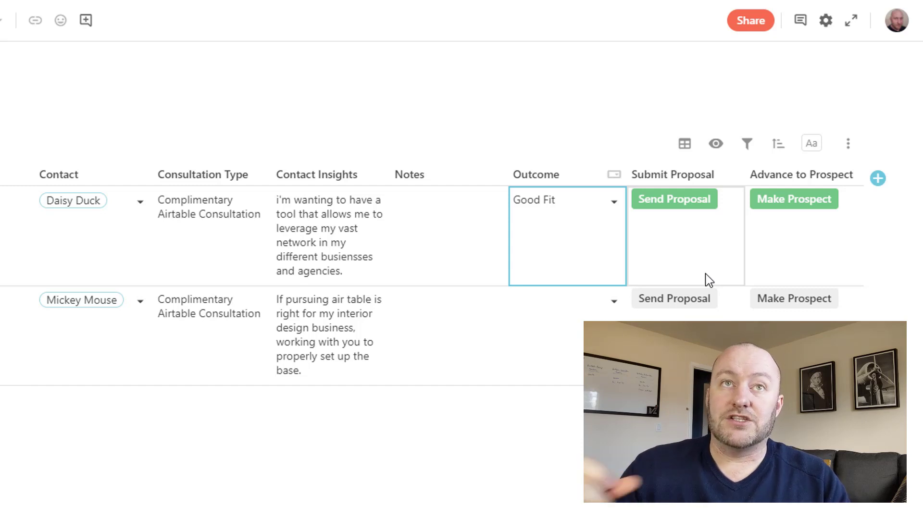
pyautogui.click(339, 259)
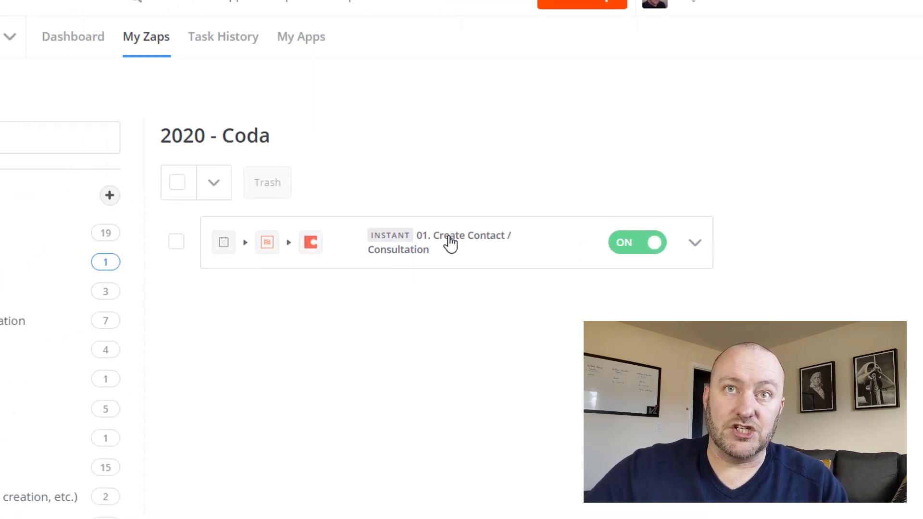
# Step: Open the 01. Create Contact / Consultation zap and expand its Date / Time and Upsert Row Customize Row settings
pyautogui.click(321, 267)
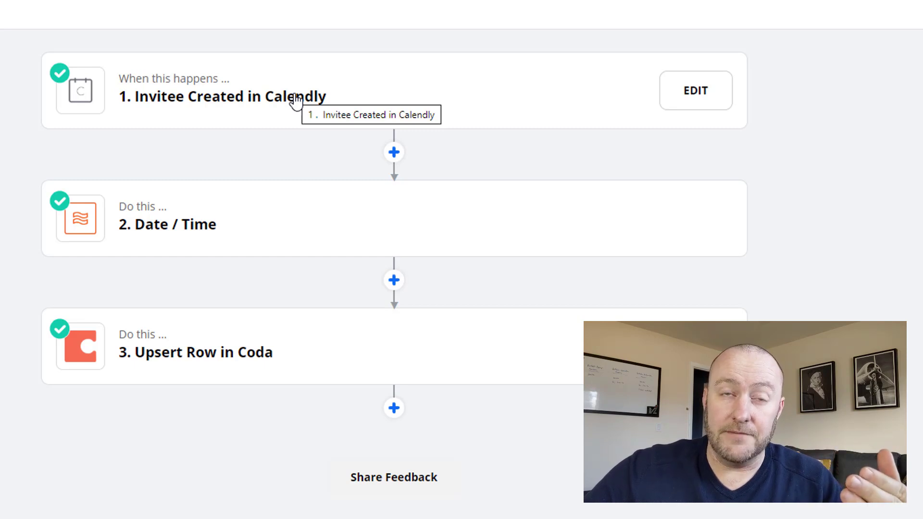
pyautogui.click(192, 228)
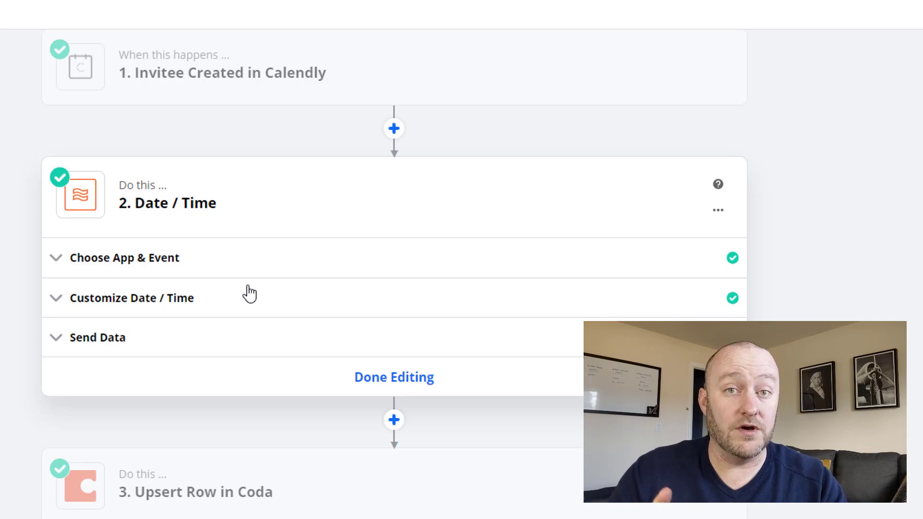
pyautogui.click(165, 500)
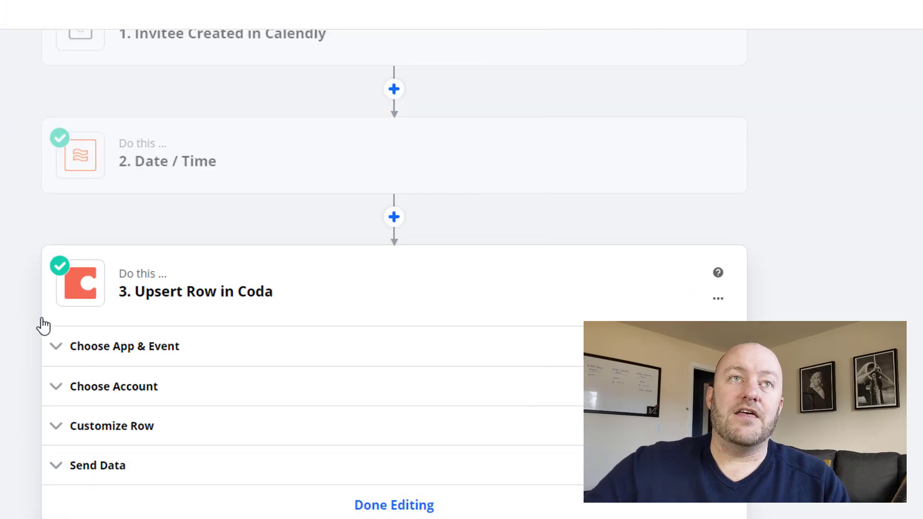
pyautogui.scroll(-1, 107, 403)
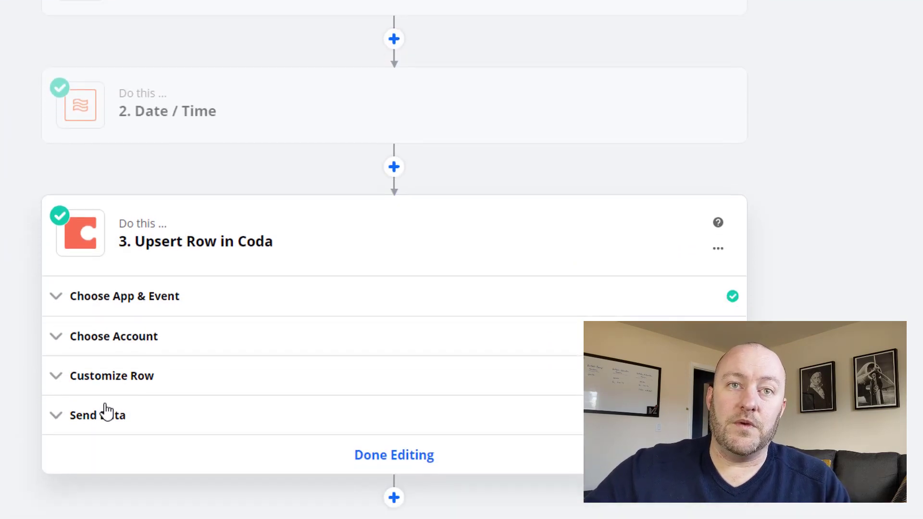
pyautogui.scroll(-2, 107, 403)
pyautogui.click(103, 248)
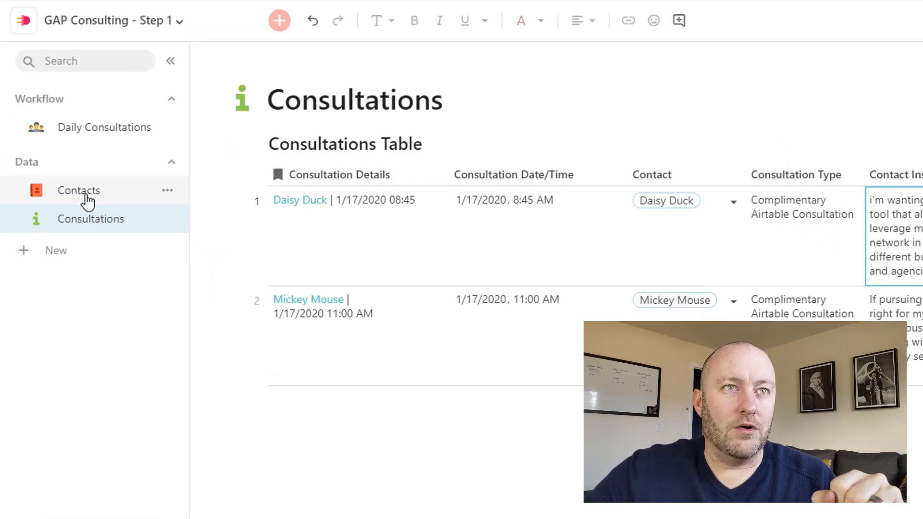
# Step: Open Doc Settings > Automations and the rule adding a Consultations row when Recent Time (Consult) changes
pyautogui.click(86, 199)
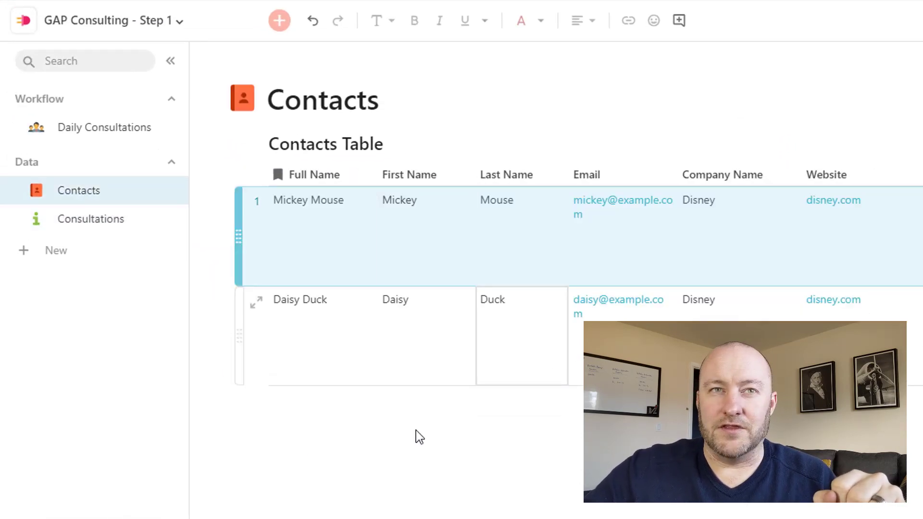
pyautogui.click(110, 224)
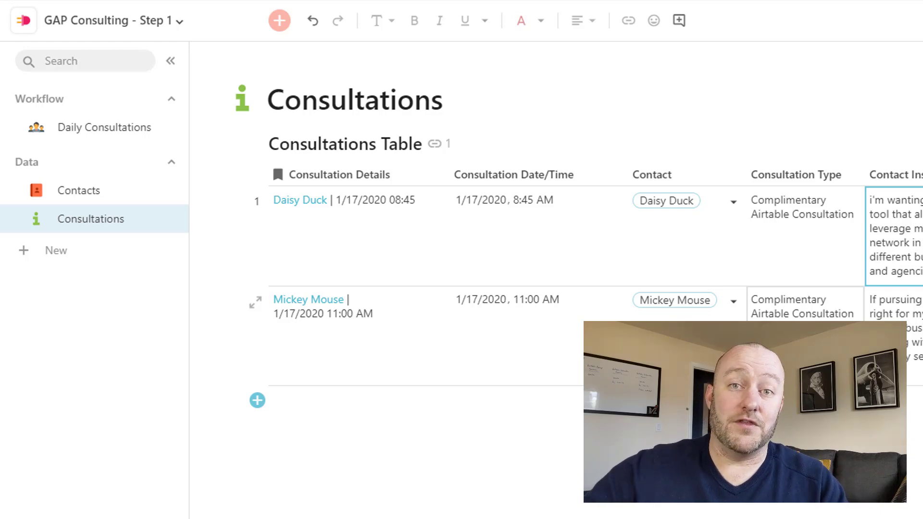
pyautogui.click(828, 24)
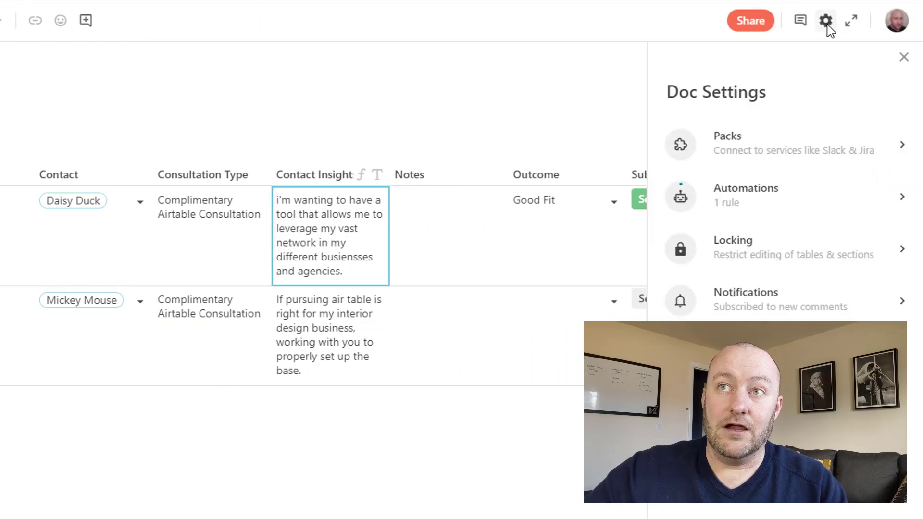
pyautogui.click(790, 204)
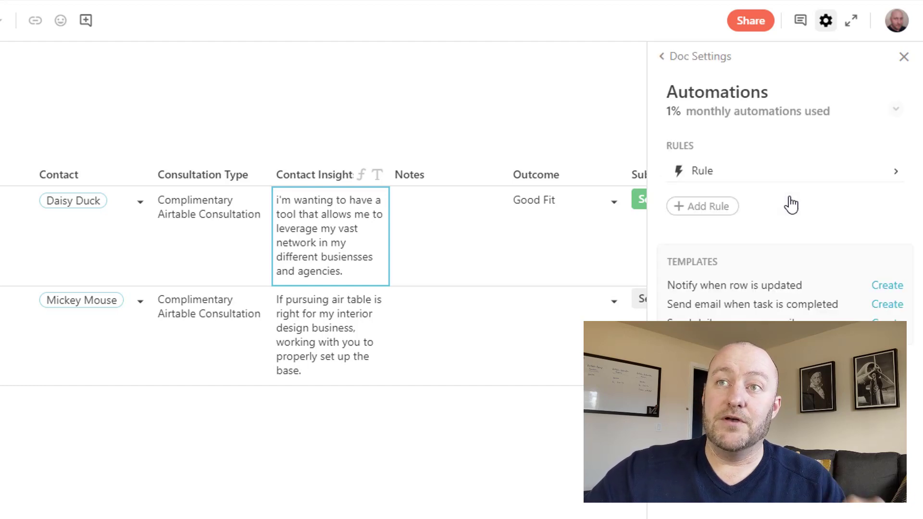
pyautogui.click(710, 178)
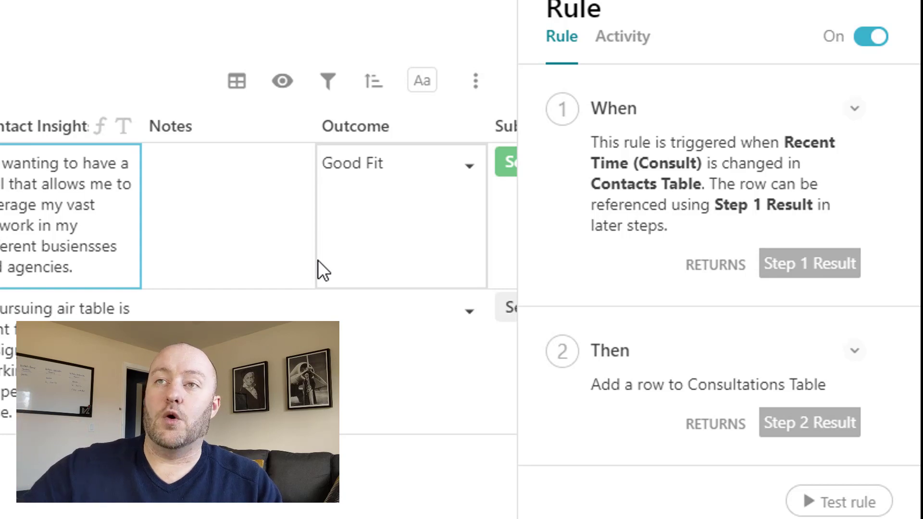
# Step: Expand the rule's Then step to show its Add row action into Consultations Table
pyautogui.click(855, 356)
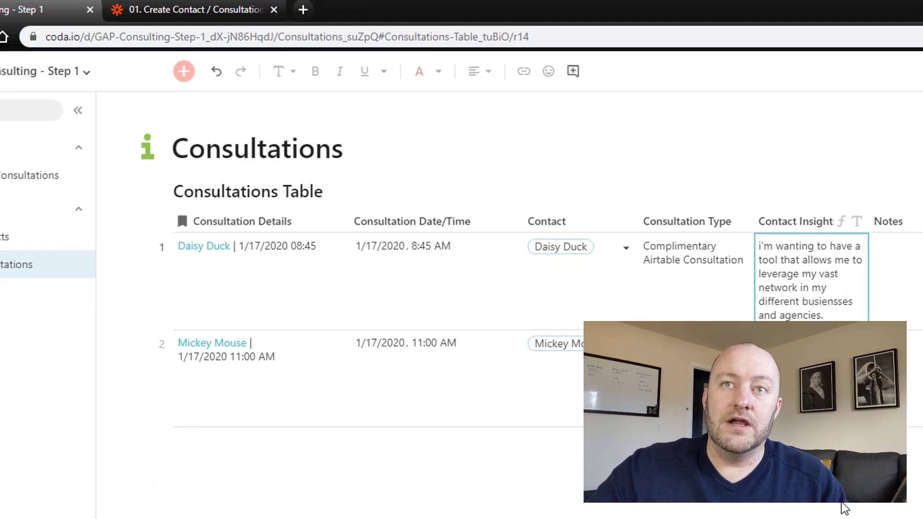
# Step: Load the garethpronovost.com Airtable consulting page in a new Chrome tab
pyautogui.click(3, 233)
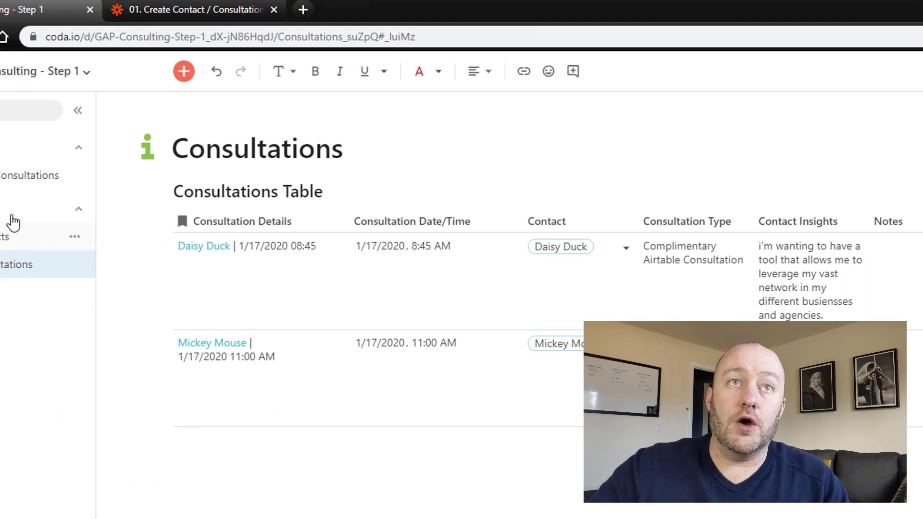
pyautogui.click(299, 11)
pyautogui.write('garethpronovost.com')
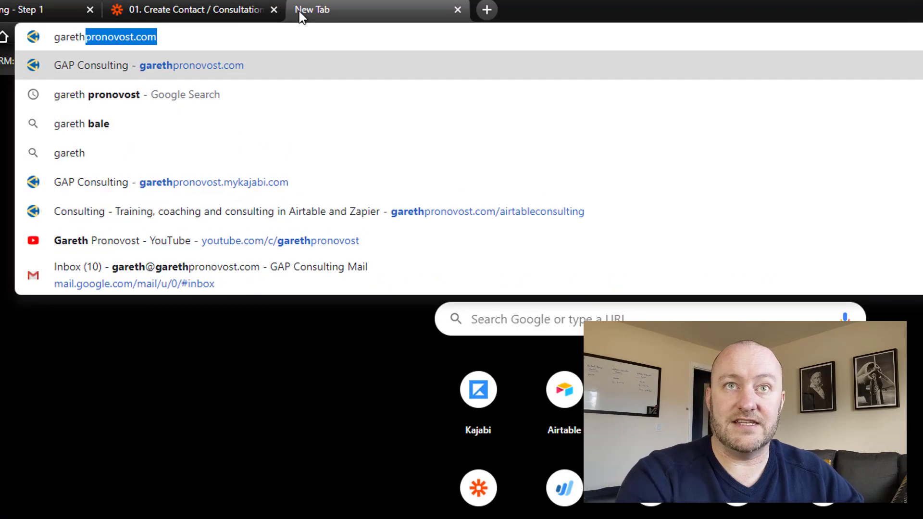
pyautogui.write('/air')
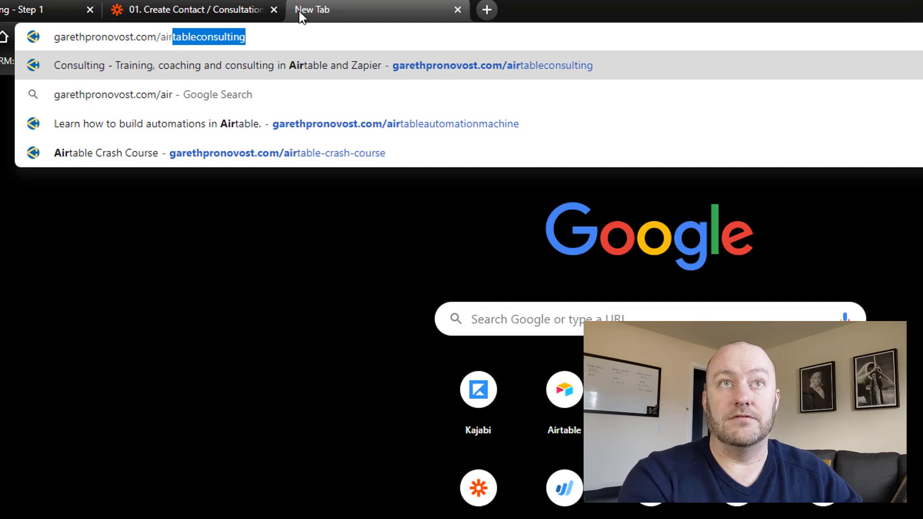
pyautogui.press('Return')
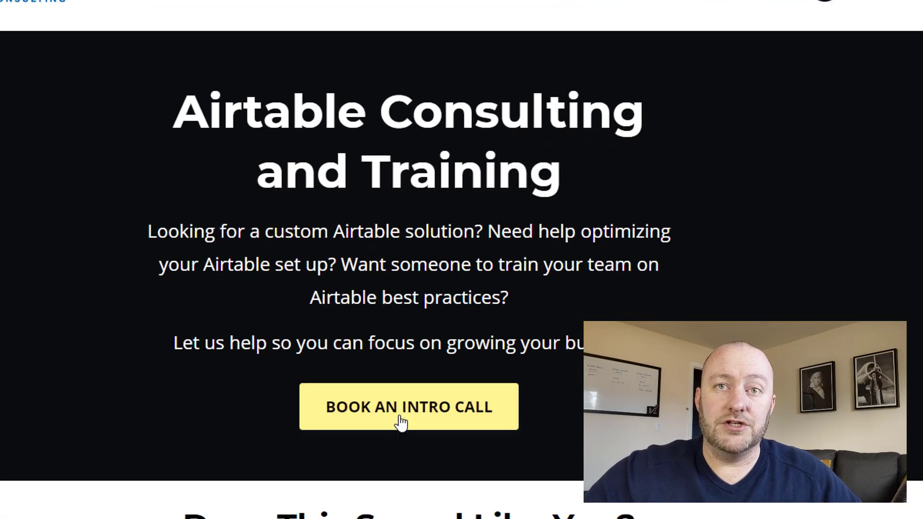
# Step: Book an intro call for 8:00am on Tuesday, January 21
pyautogui.click(426, 434)
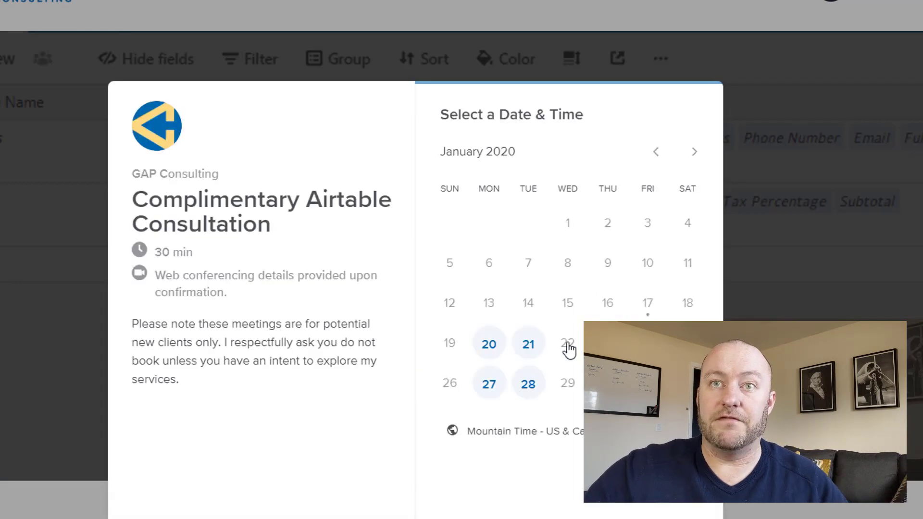
pyautogui.click(531, 350)
pyautogui.click(645, 212)
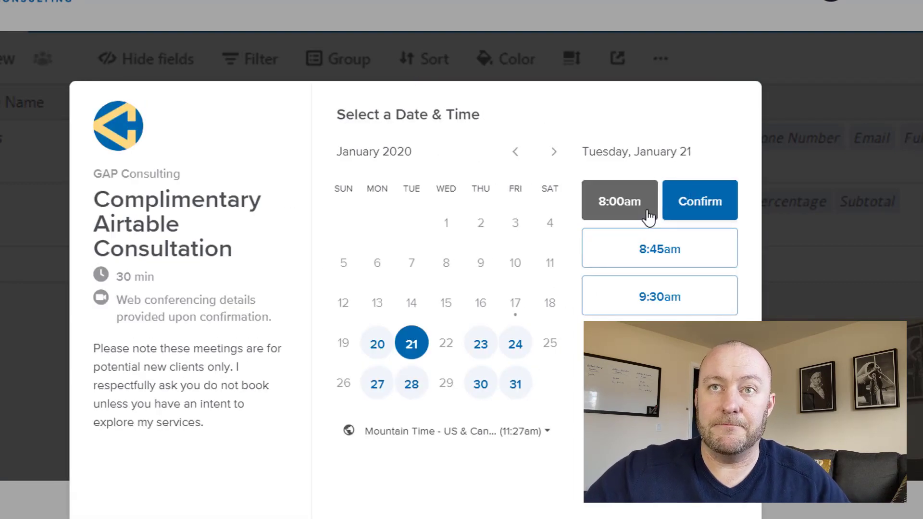
pyautogui.click(687, 202)
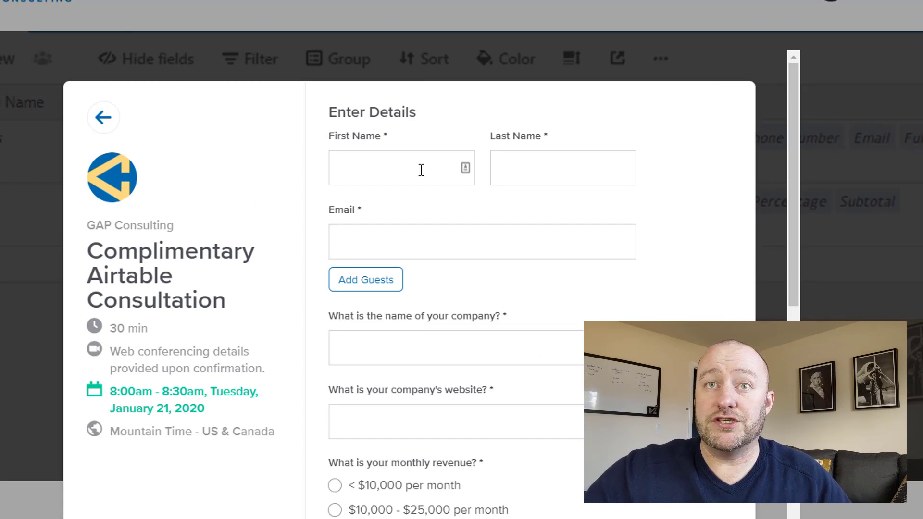
pyautogui.click(421, 170)
pyautogui.write('Gareth')
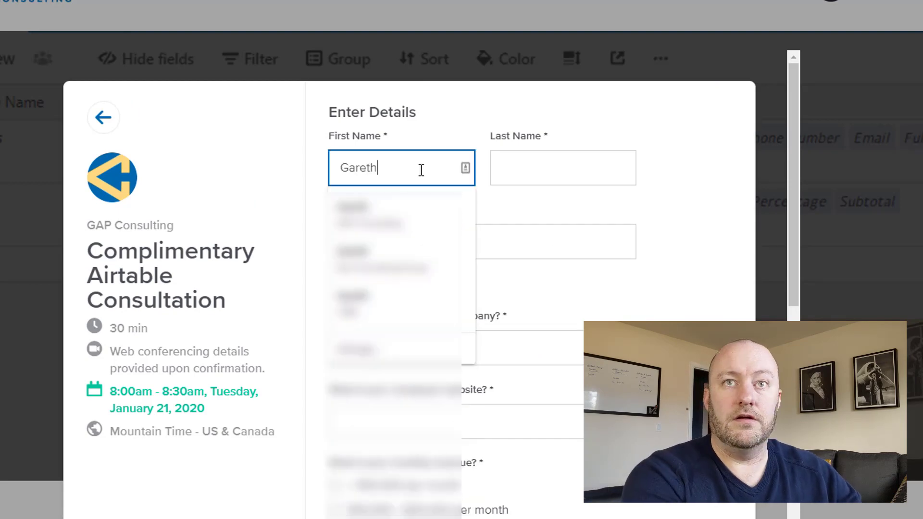
pyautogui.press('Down')
pyautogui.press('Return')
pyautogui.tripleClick(441, 342)
pyautogui.write('https://garethpronovost.com')
# Step: Answer YouTube, team size 6-10, insight 'Coda is so awesome!', enter a phone number, and submit
pyautogui.click(336, 250)
pyautogui.click(336, 482)
pyautogui.click(433, 352)
pyautogui.write('Coda is so awesome!')
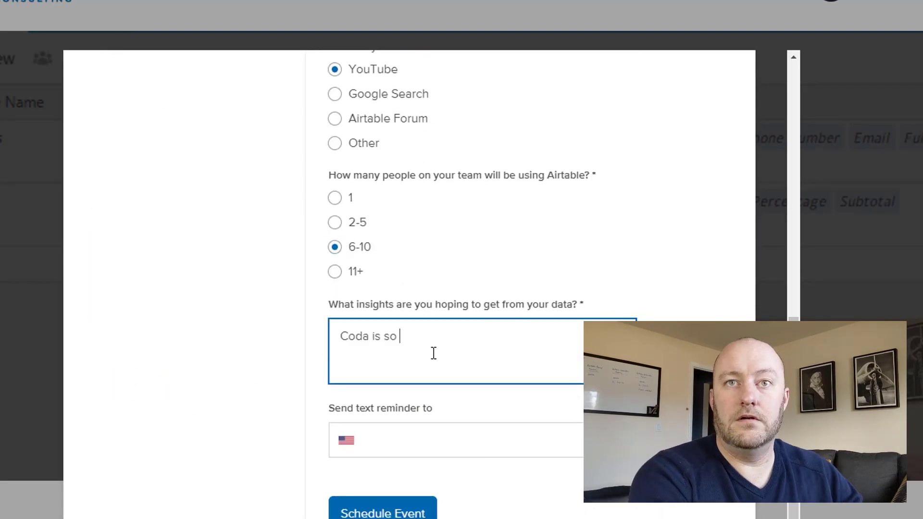
pyautogui.press('Tab')
pyautogui.write('951-555-1212')
pyautogui.click(399, 513)
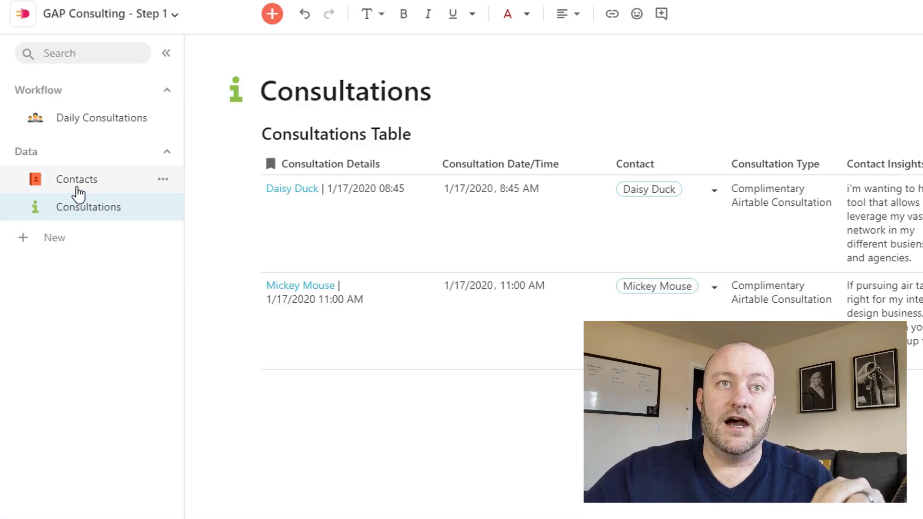
# Step: Inspect the new third contact's email and other cells in the Contacts table
pyautogui.click(79, 193)
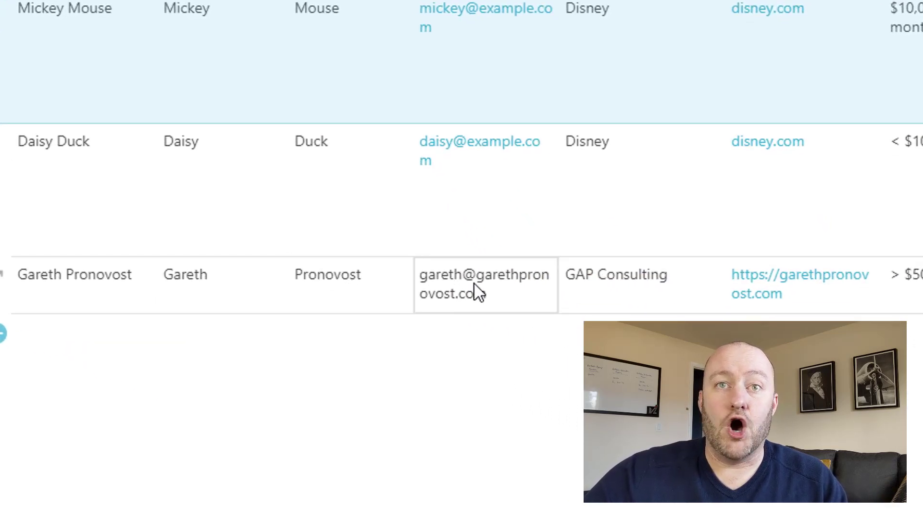
pyautogui.click(475, 285)
pyautogui.press('Tab')
pyautogui.press('Tab')
pyautogui.press('Tab')
pyautogui.press('Tab')
pyautogui.press('Tab')
pyautogui.press('Tab')
pyautogui.press('Tab')
pyautogui.press('Tab')
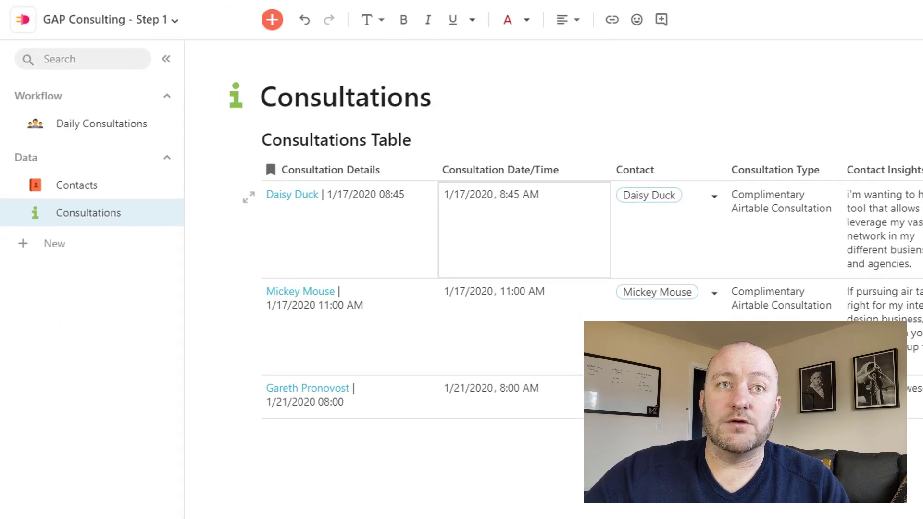
pyautogui.click(261, 473)
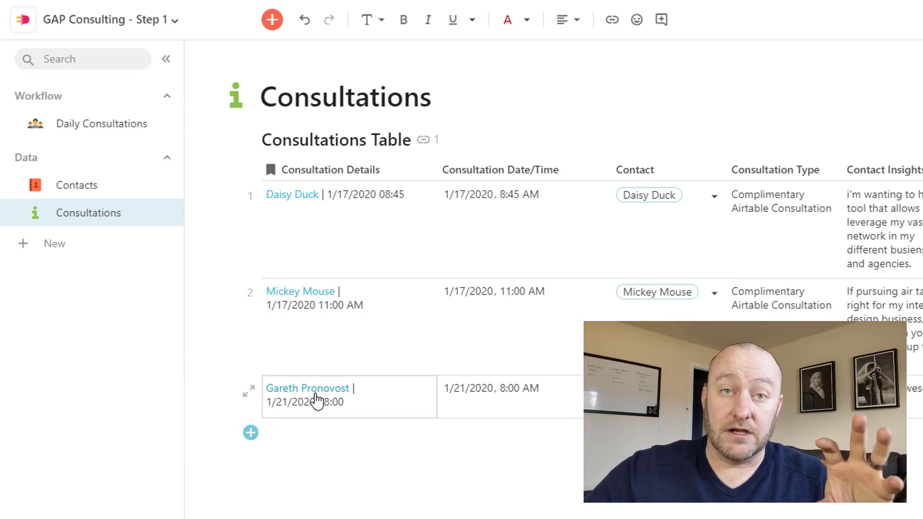
pyautogui.moveTo(315, 398)
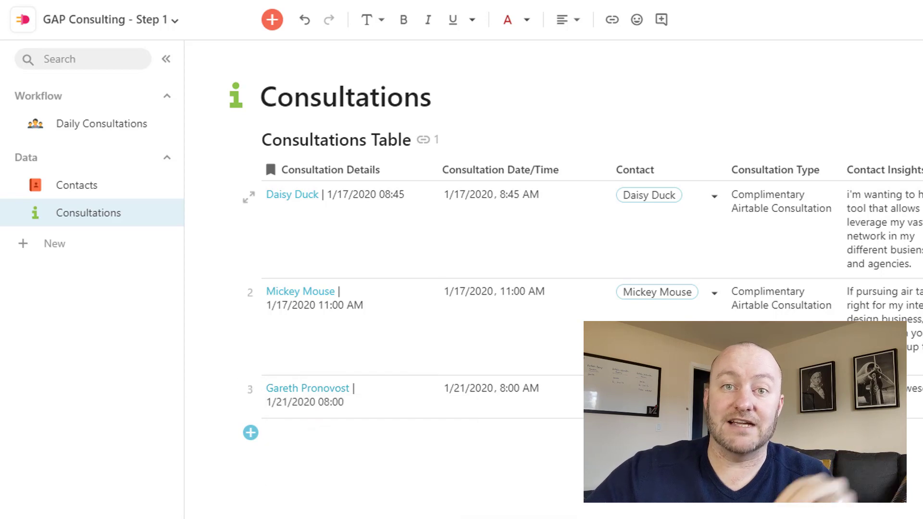
pyautogui.click(262, 473)
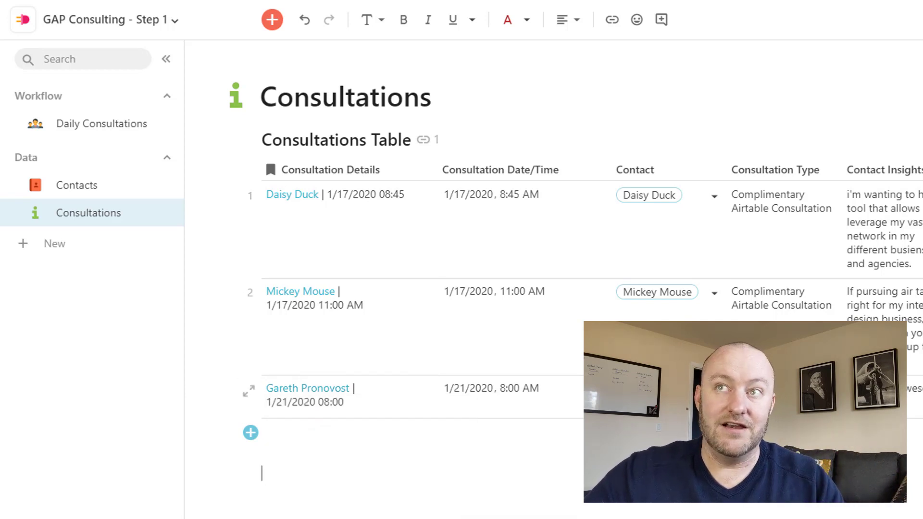
# Step: Go to Daily Consultations and open the Today's Consultations layout options
pyautogui.click(70, 137)
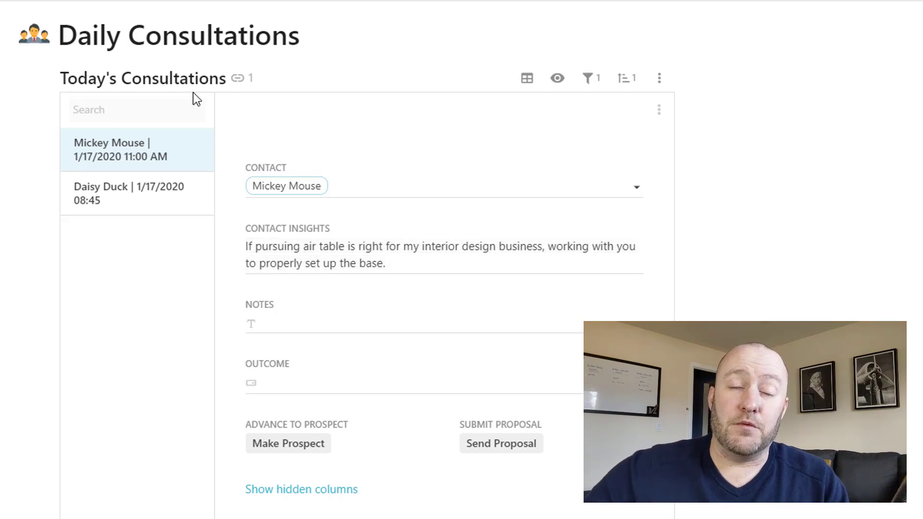
pyautogui.click(527, 79)
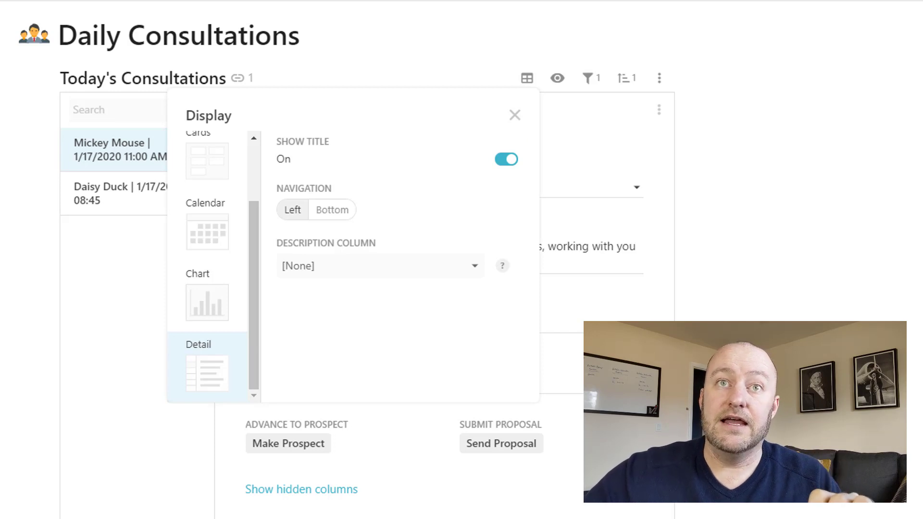
# Step: Close the display options and check the filter that limits the list to today
pyautogui.click(37, 220)
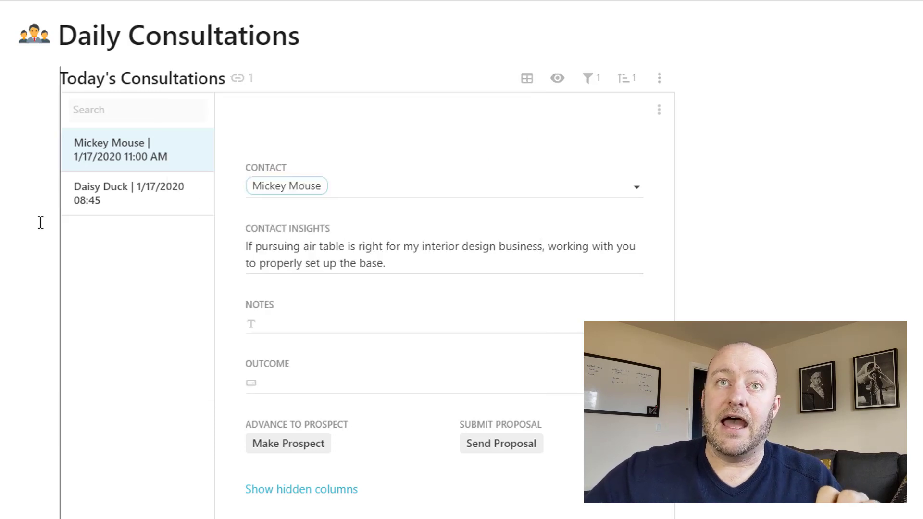
pyautogui.click(587, 82)
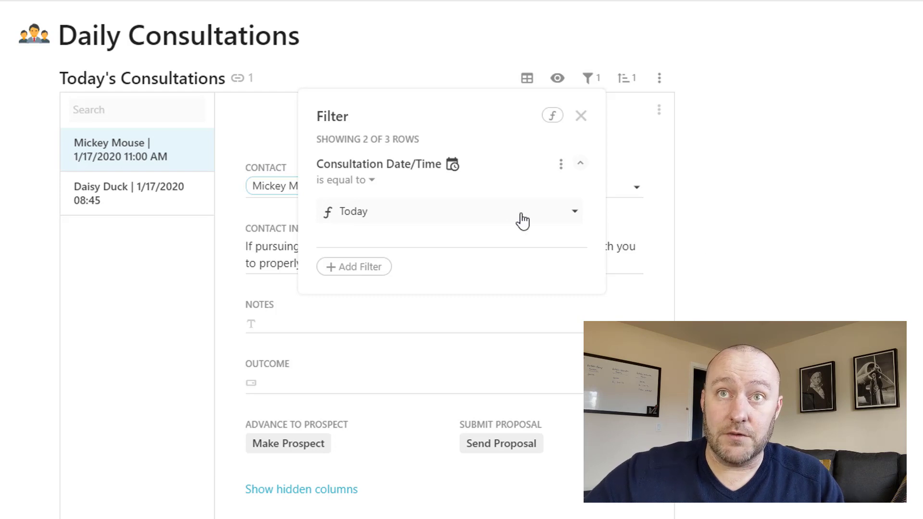
pyautogui.click(779, 177)
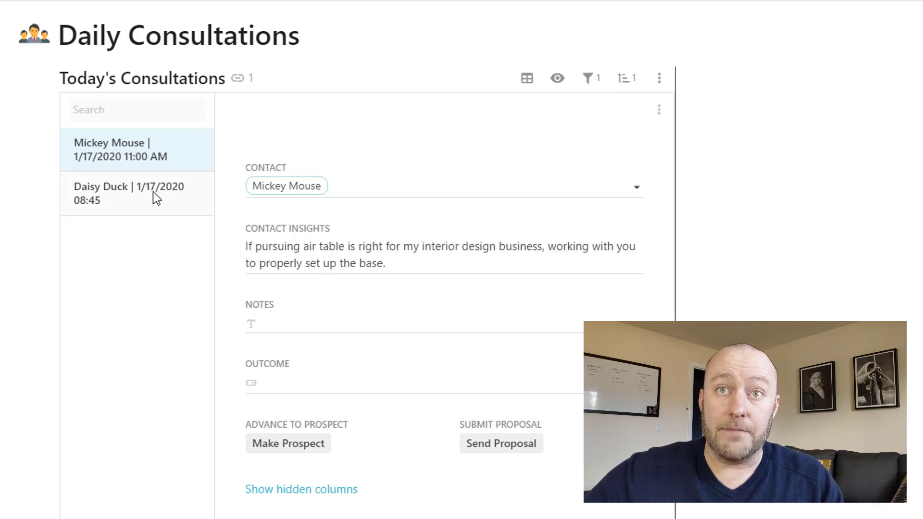
# Step: Switch between the second and first consultations, ending on the first one's details
pyautogui.click(130, 192)
pyautogui.click(129, 152)
pyautogui.click(184, 211)
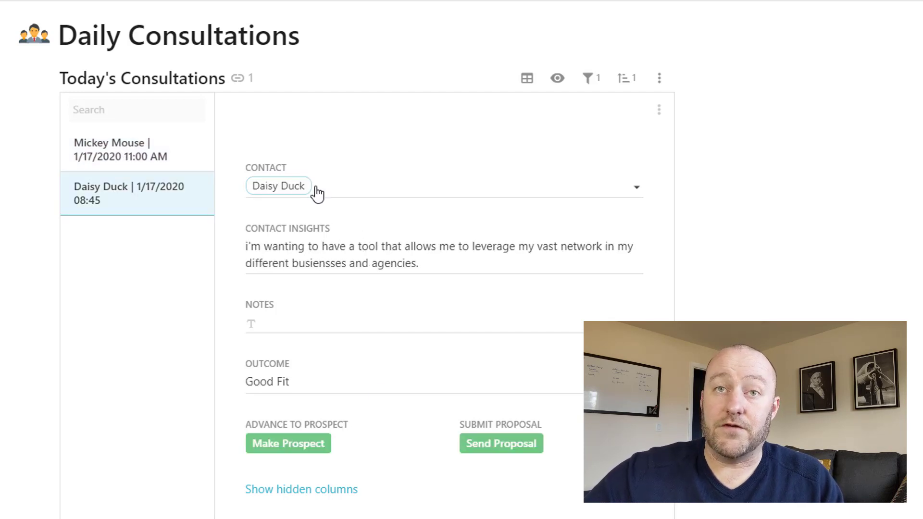
pyautogui.click(128, 151)
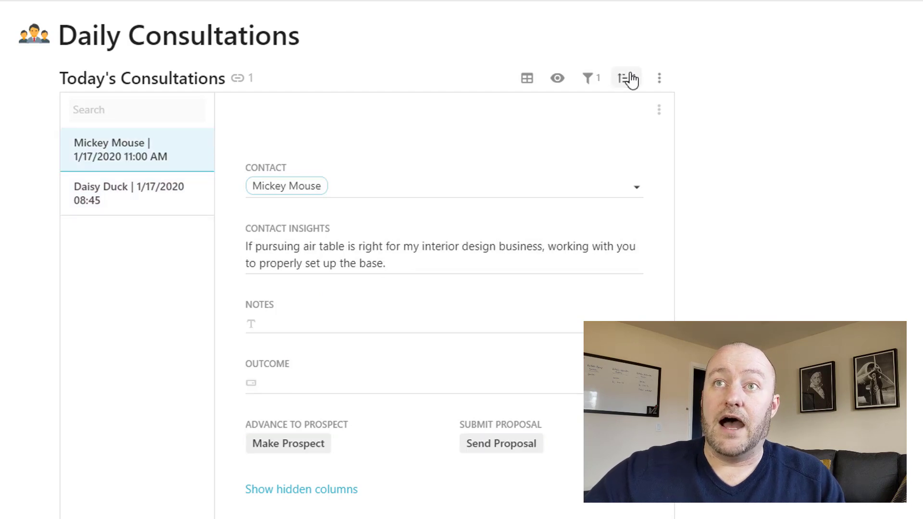
# Step: Review the record's options menu and which detail columns are shown or hidden
pyautogui.click(659, 111)
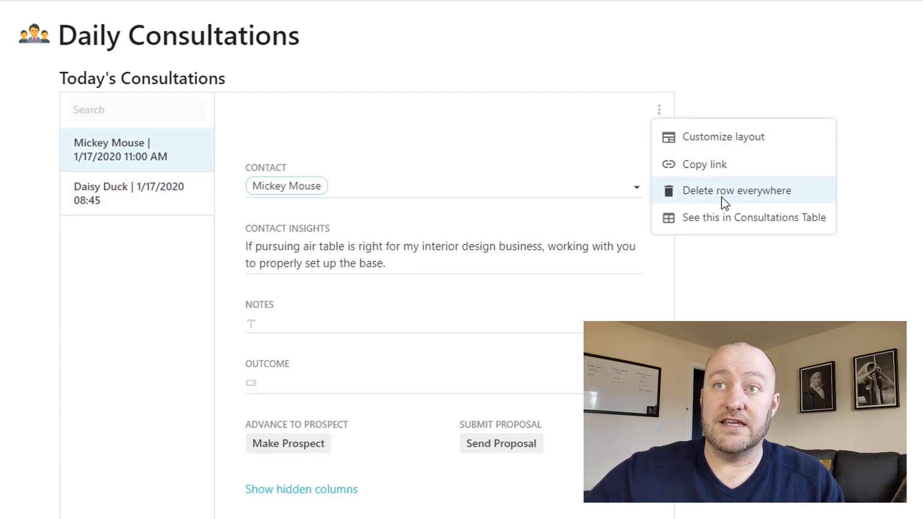
pyautogui.click(573, 145)
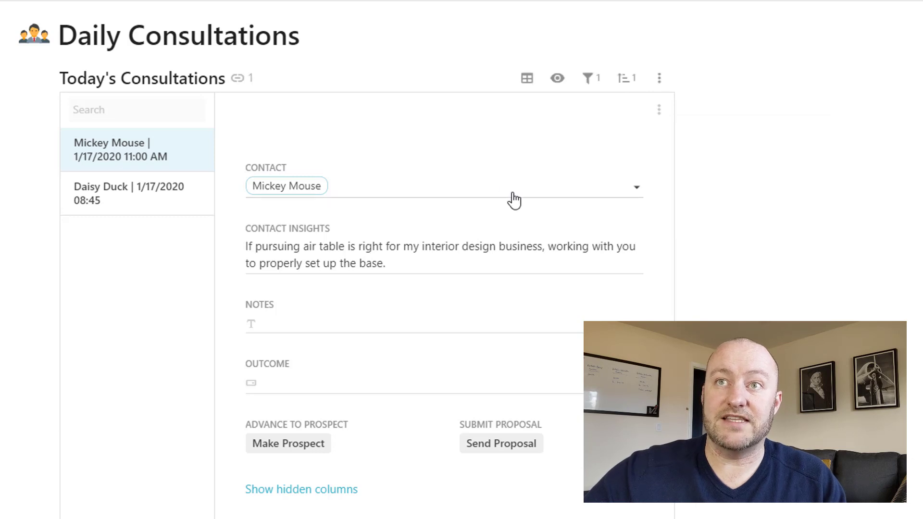
pyautogui.click(559, 79)
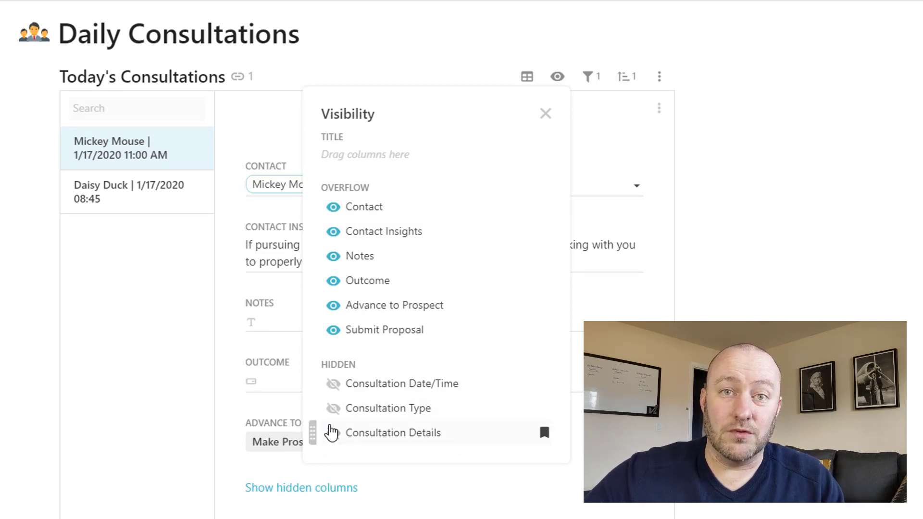
pyautogui.click(781, 311)
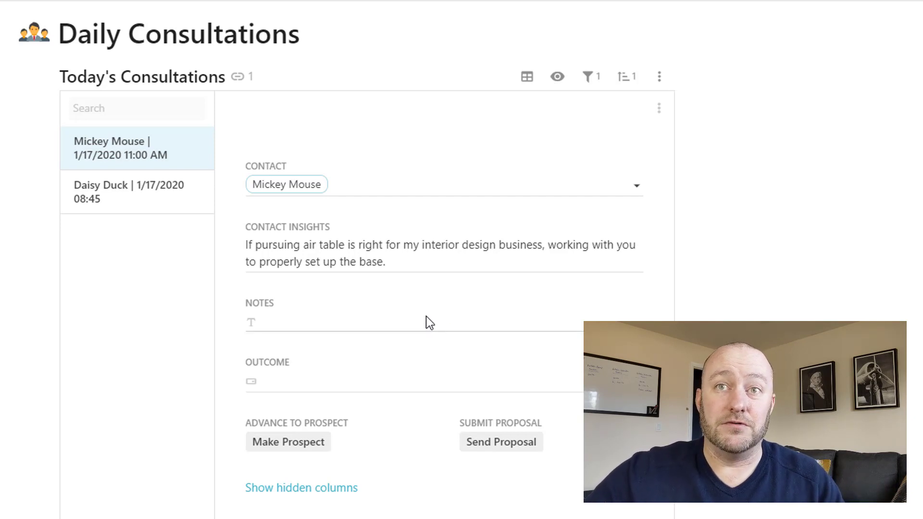
# Step: Add the note 'Take notes here' to the first consultation and set its Outcome to Good Fit
pyautogui.click(403, 323)
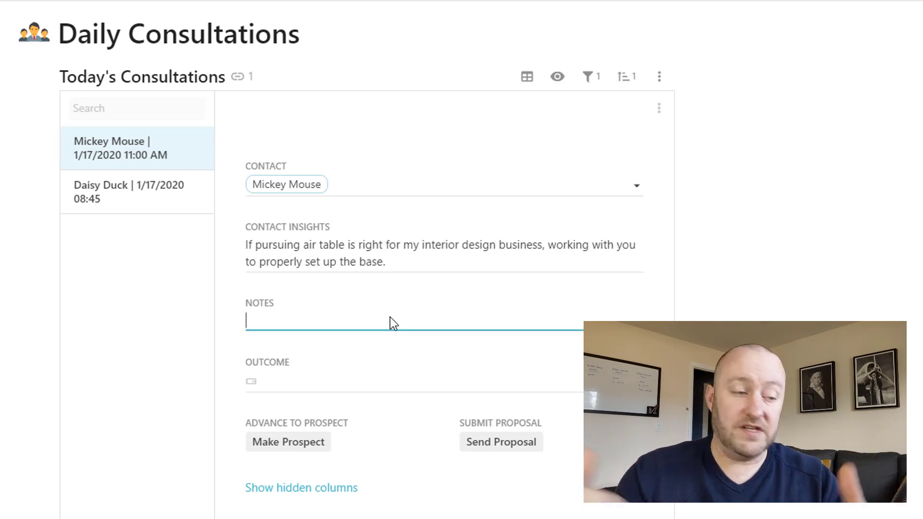
pyautogui.write('T')
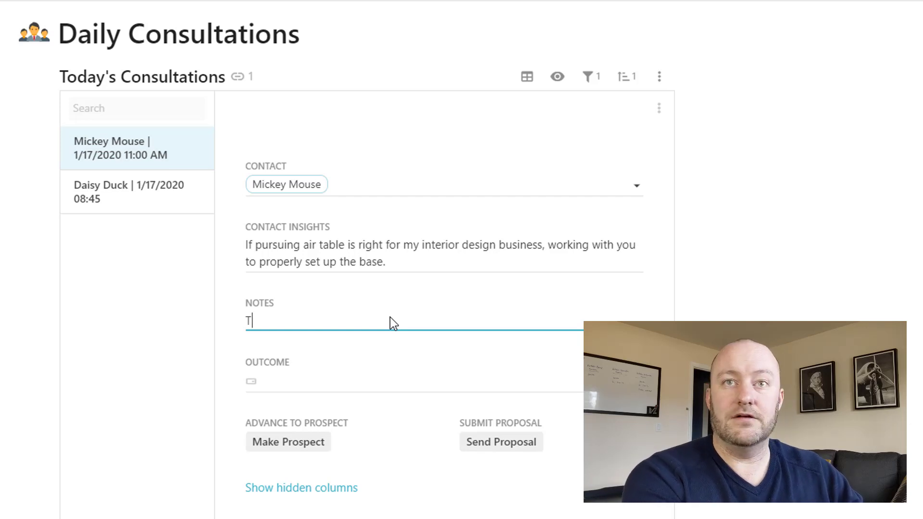
pyautogui.write('ake notes here')
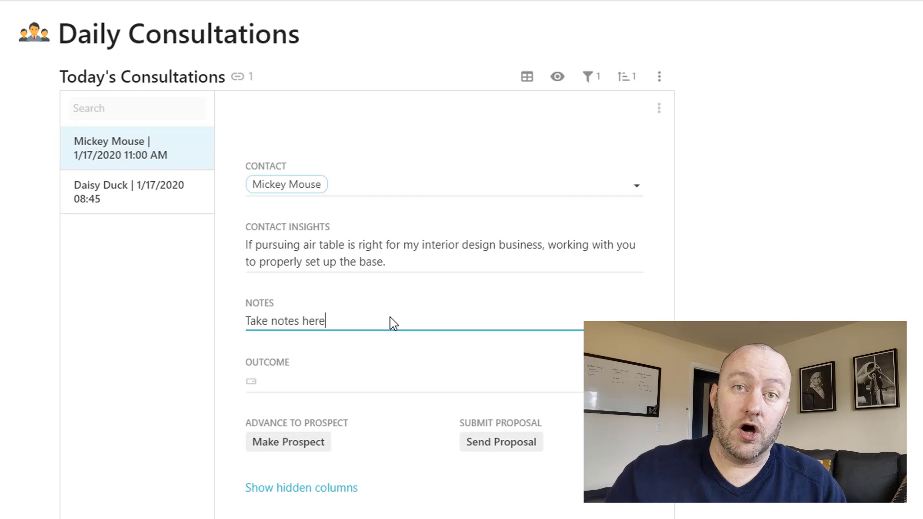
pyautogui.click(449, 386)
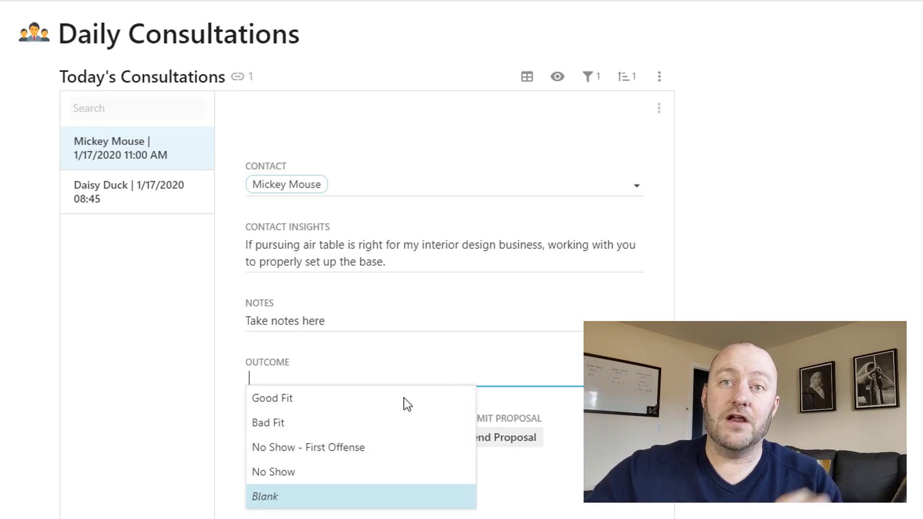
pyautogui.click(282, 397)
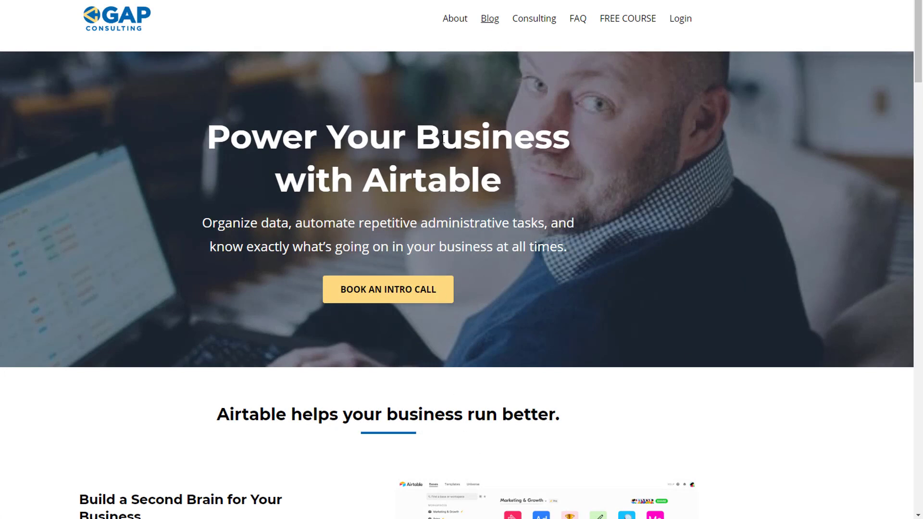
# Step: Browse the blog, open the Zapier search formula article, then go back
pyautogui.scroll(-7, 392, 212)
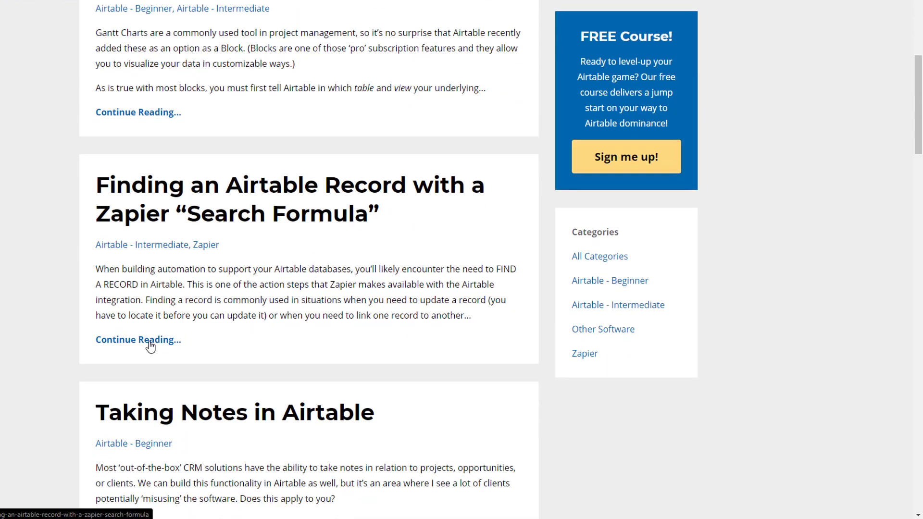
pyautogui.click(151, 344)
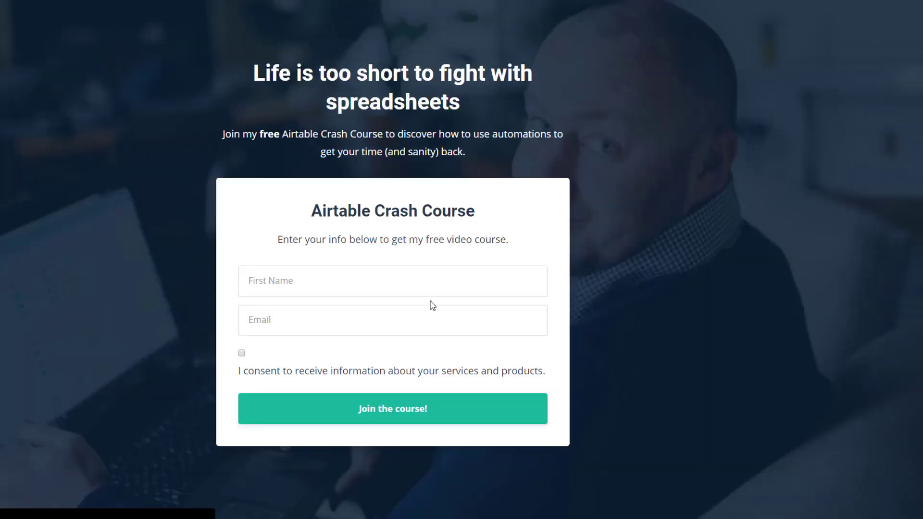
pyautogui.hotkey('alt', 'Left')
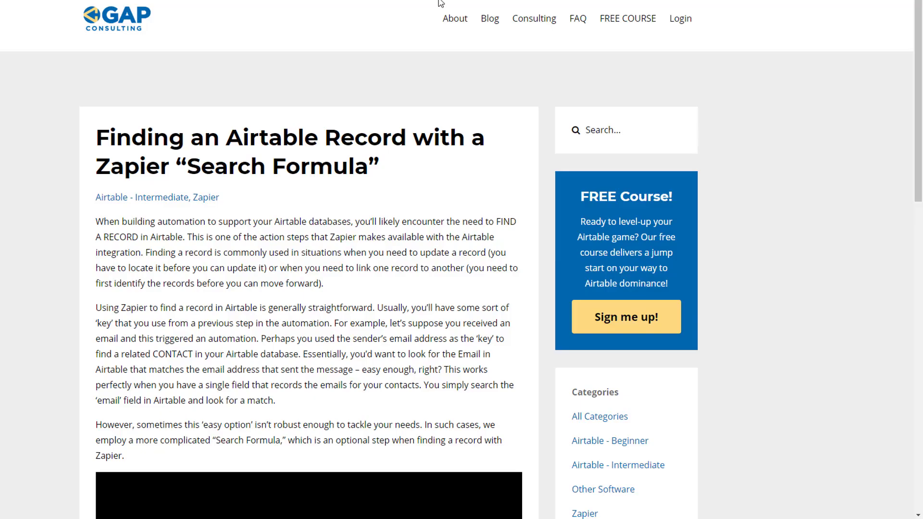
# Step: Book an intro call from Consulting and show times for Thursday, December 5, 2019
pyautogui.click(528, 28)
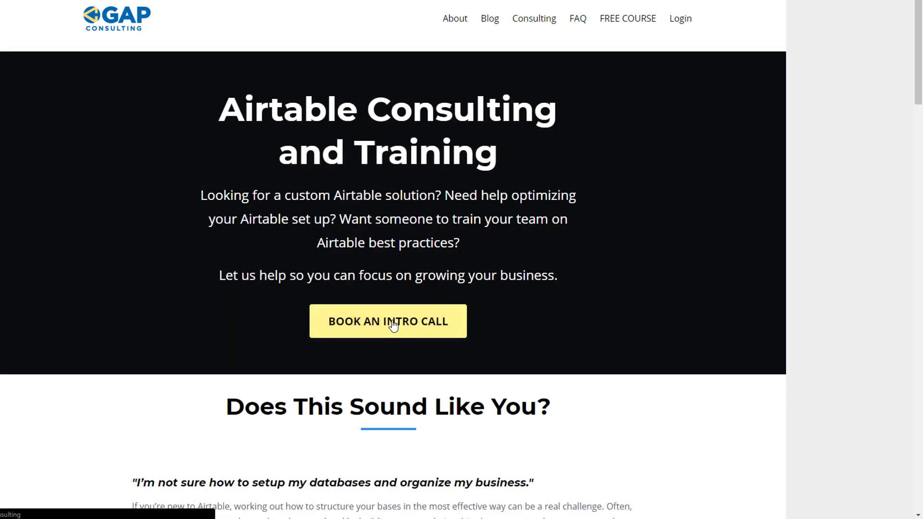
pyautogui.click(392, 322)
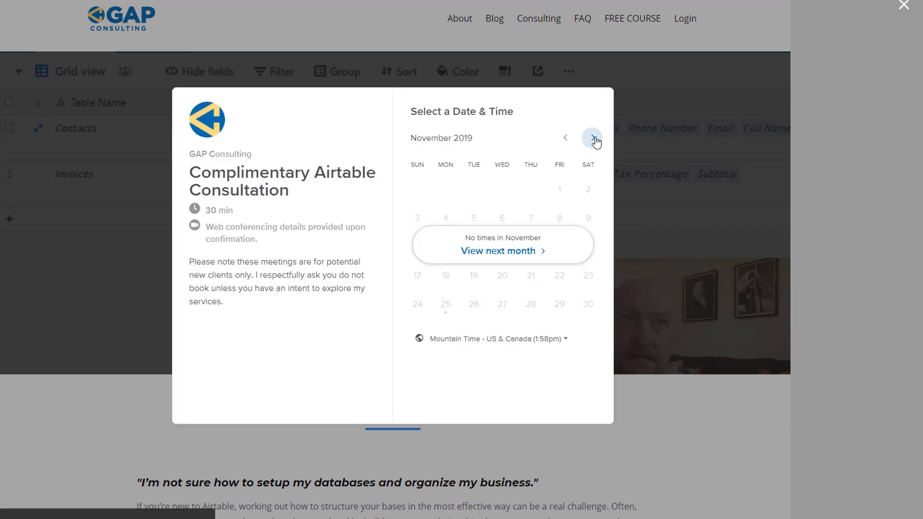
pyautogui.click(592, 138)
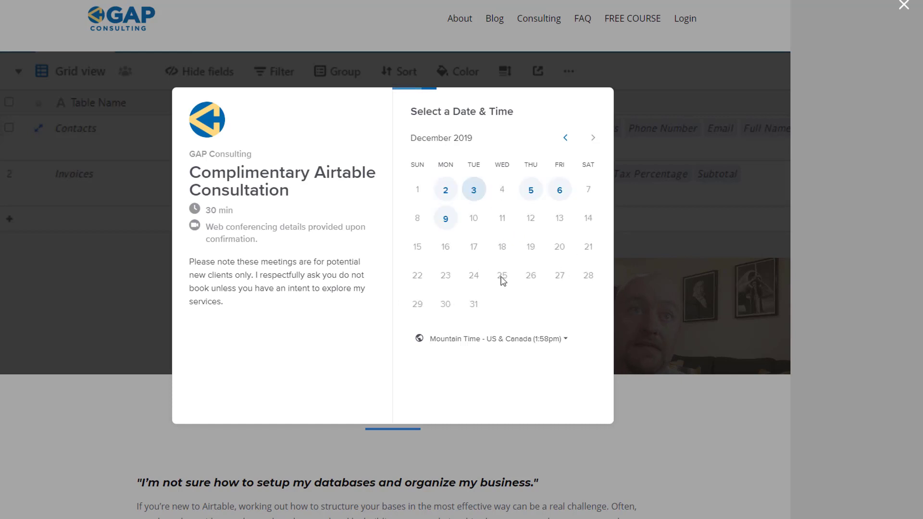
pyautogui.click(530, 198)
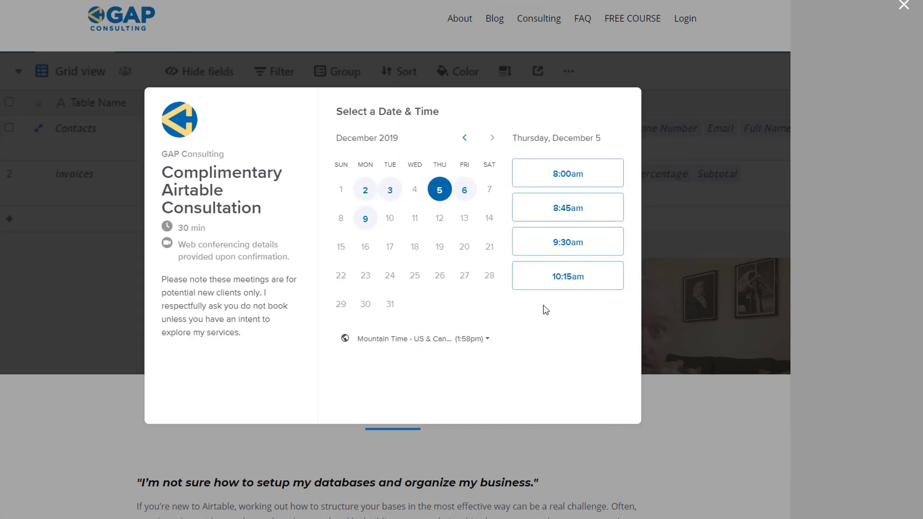